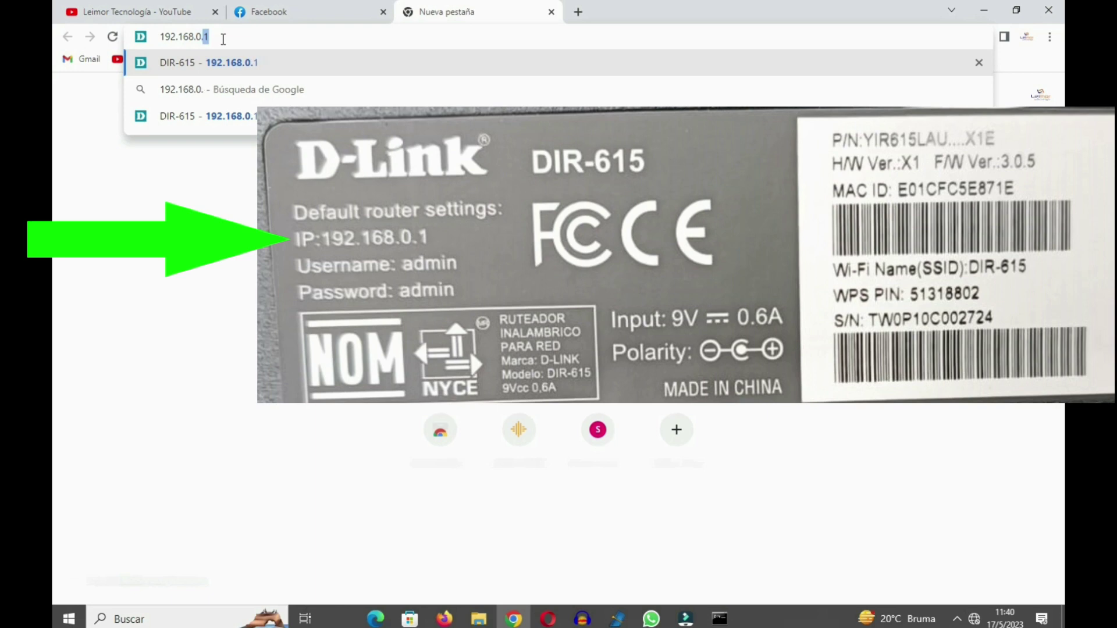
- Load the router's setup page at 192.168.0.1 in Chrome
key(Return)
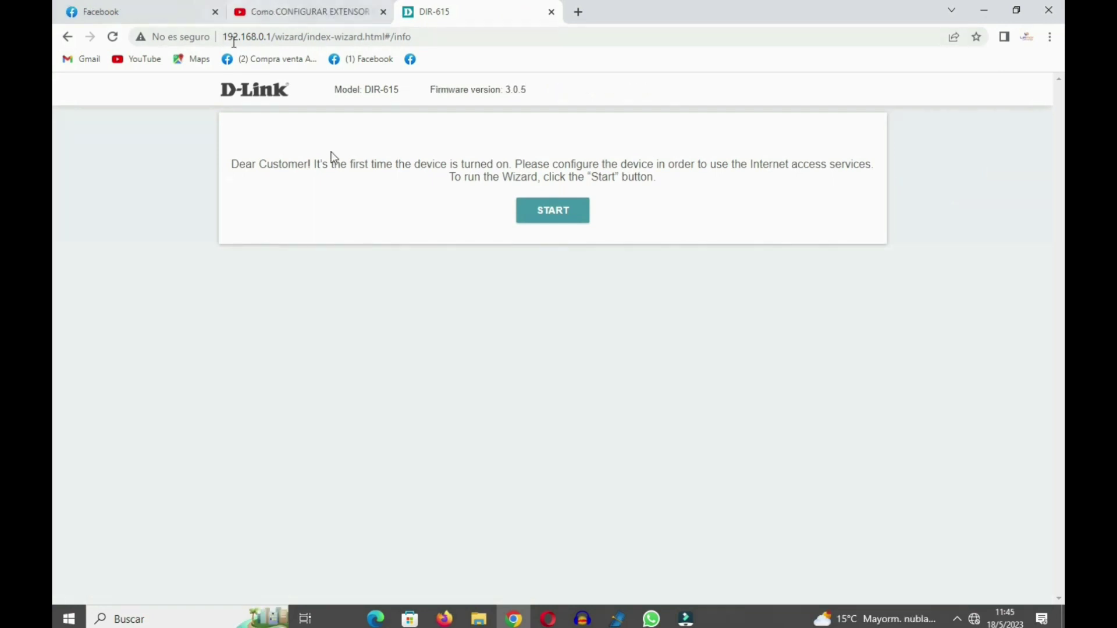
- Start the setup wizard in English and continue to the Device mode step
click(559, 213)
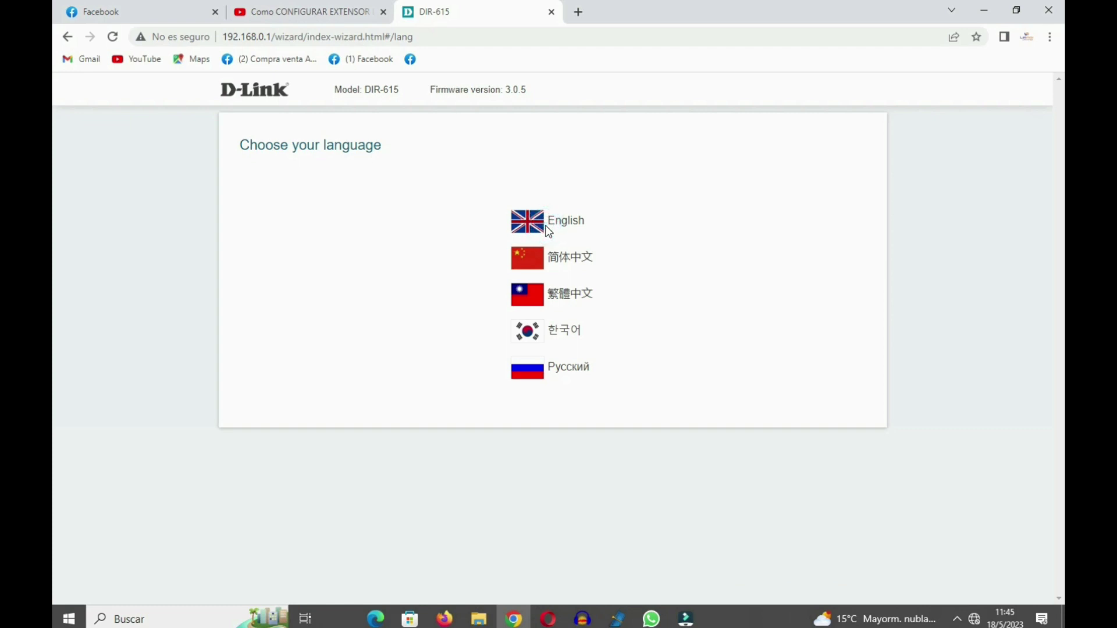
click(525, 223)
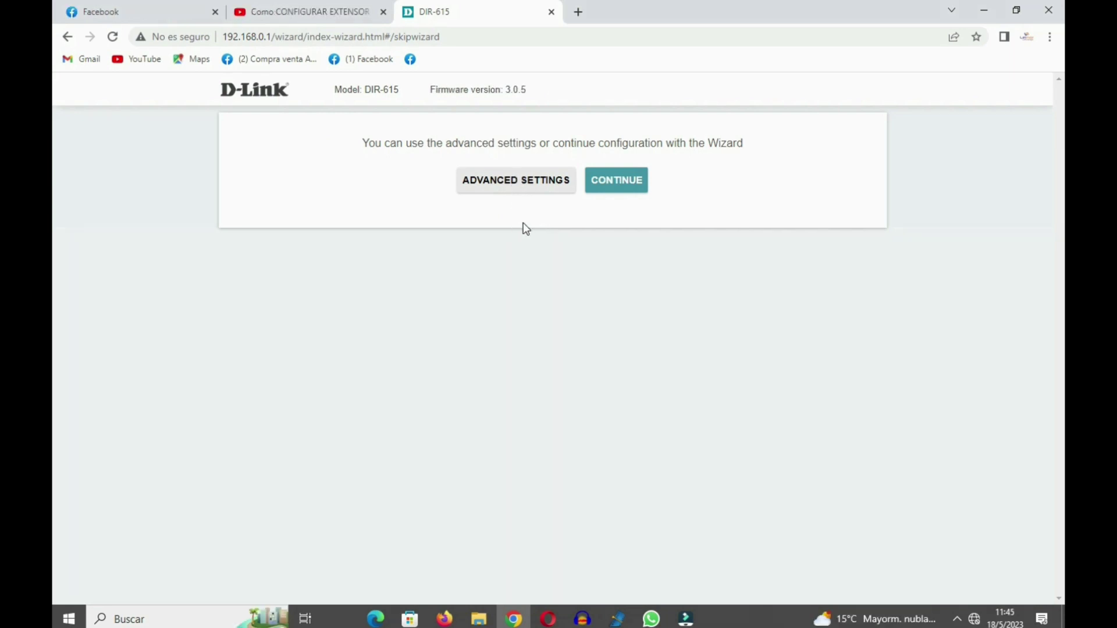
click(624, 192)
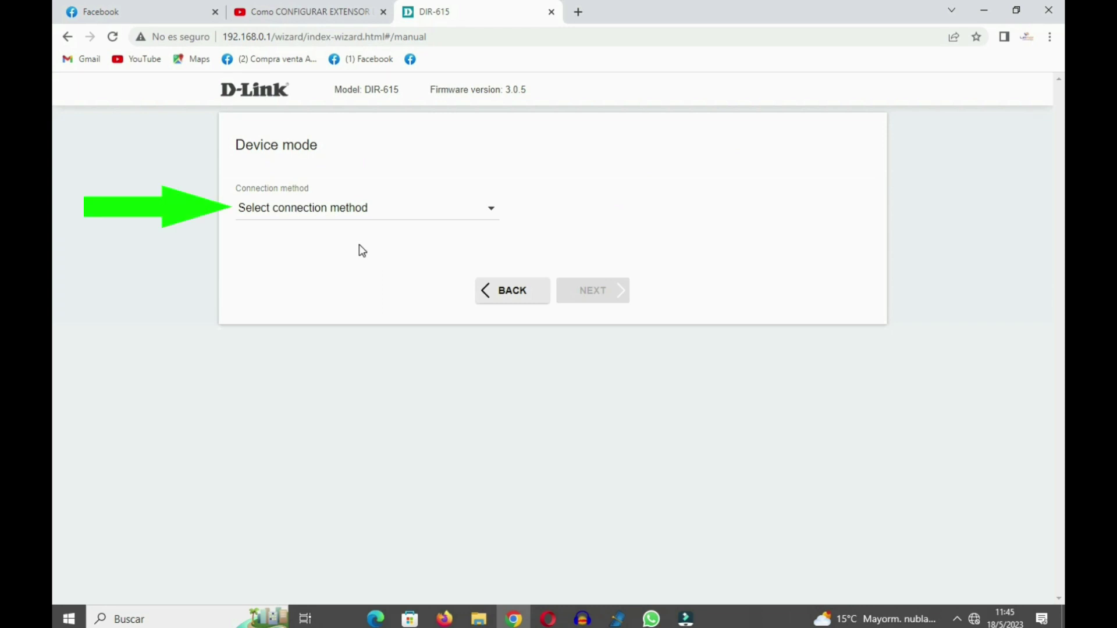
- Set Device mode to Wired connection with Router work mode, then continue
click(490, 216)
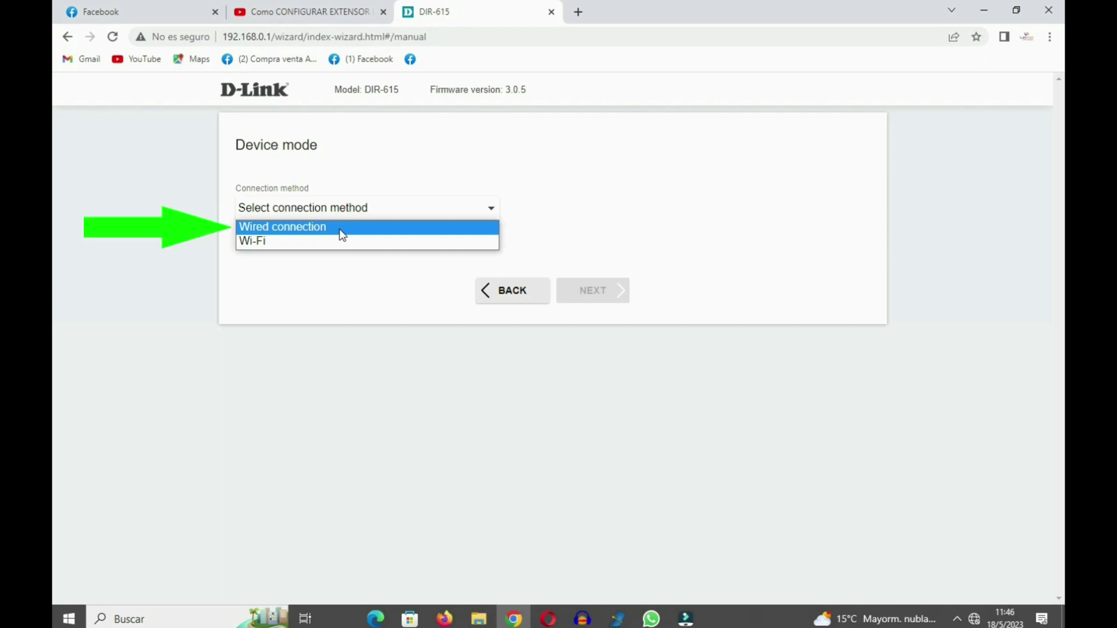
click(340, 228)
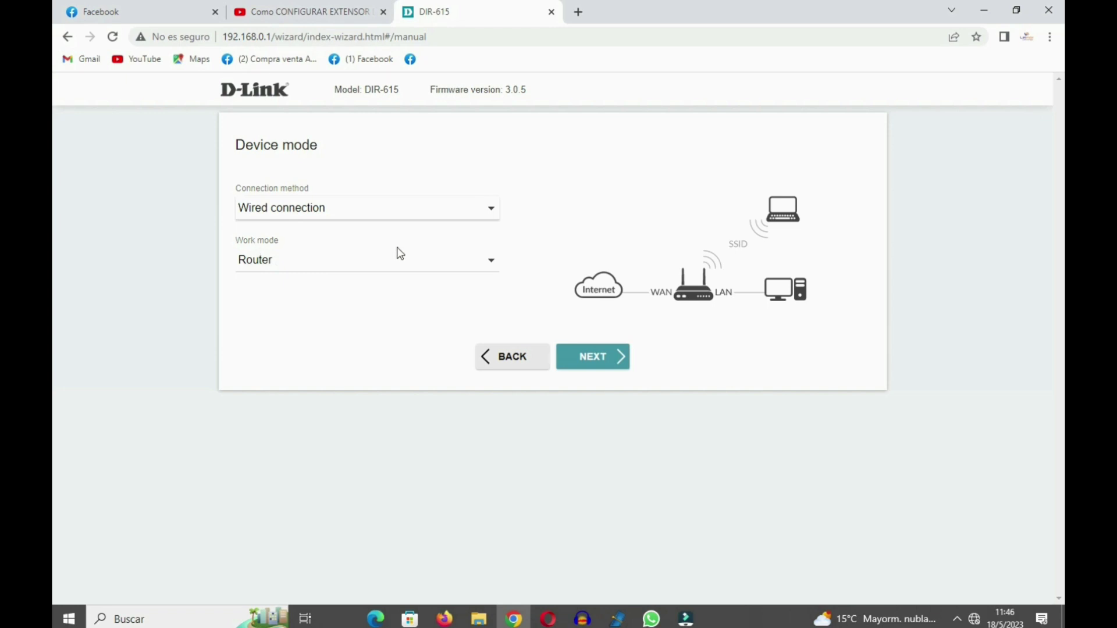
click(491, 265)
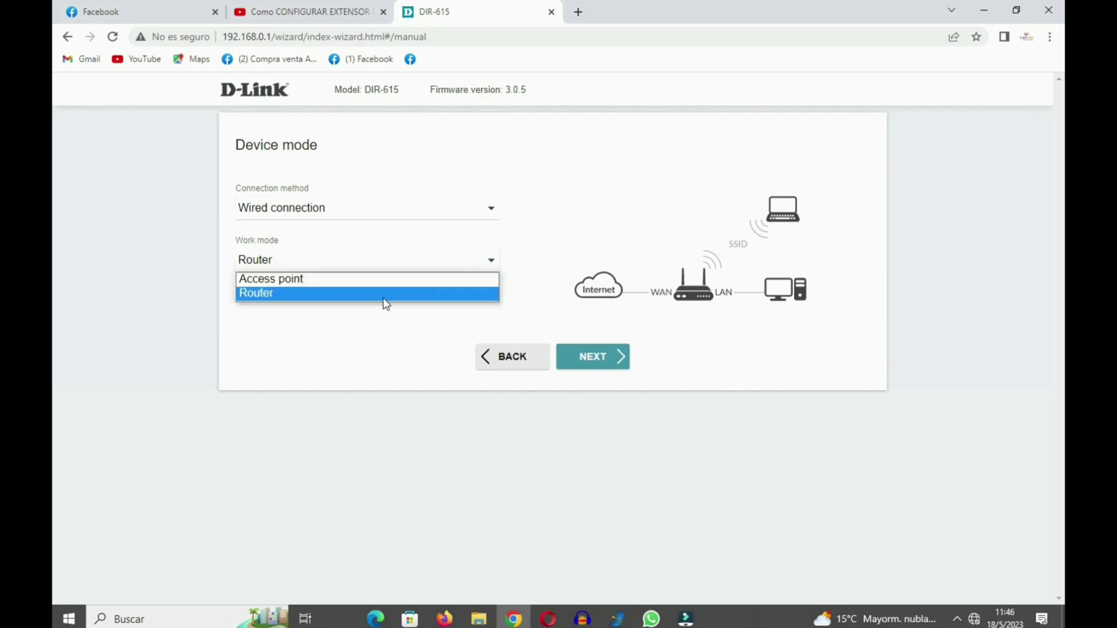
click(255, 294)
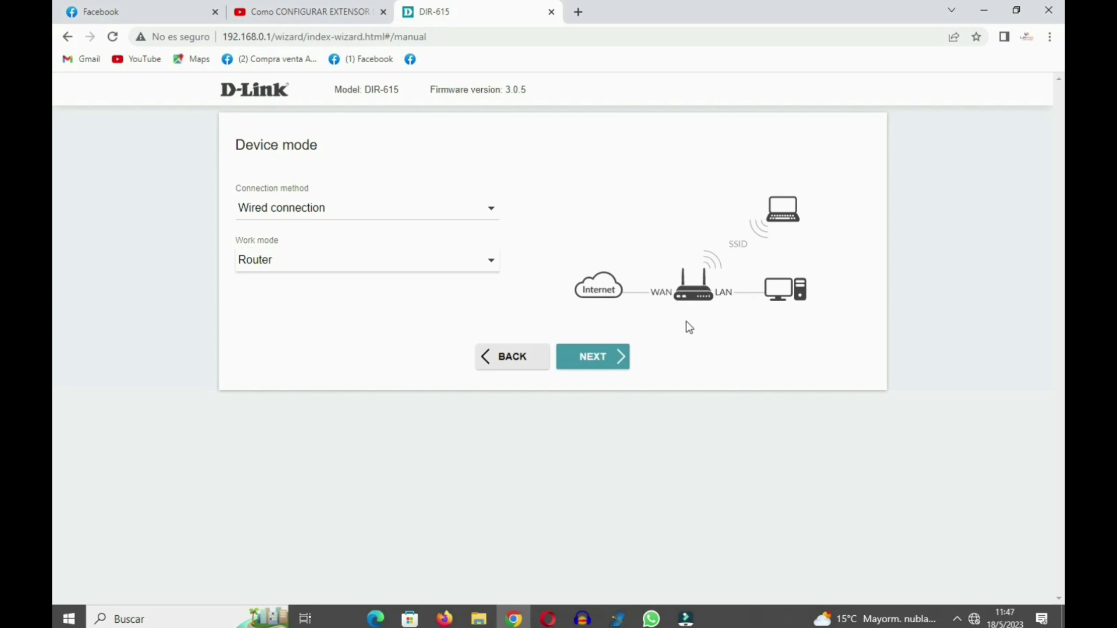
click(591, 354)
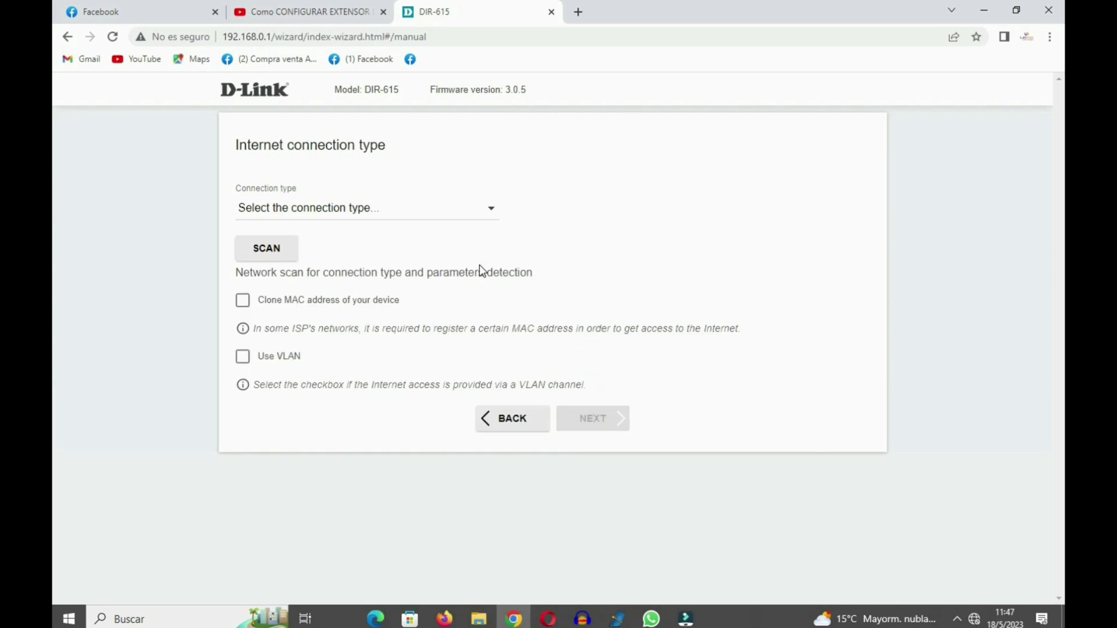
- Choose Dynamic IPv4 as the Internet connection type and continue
click(490, 210)
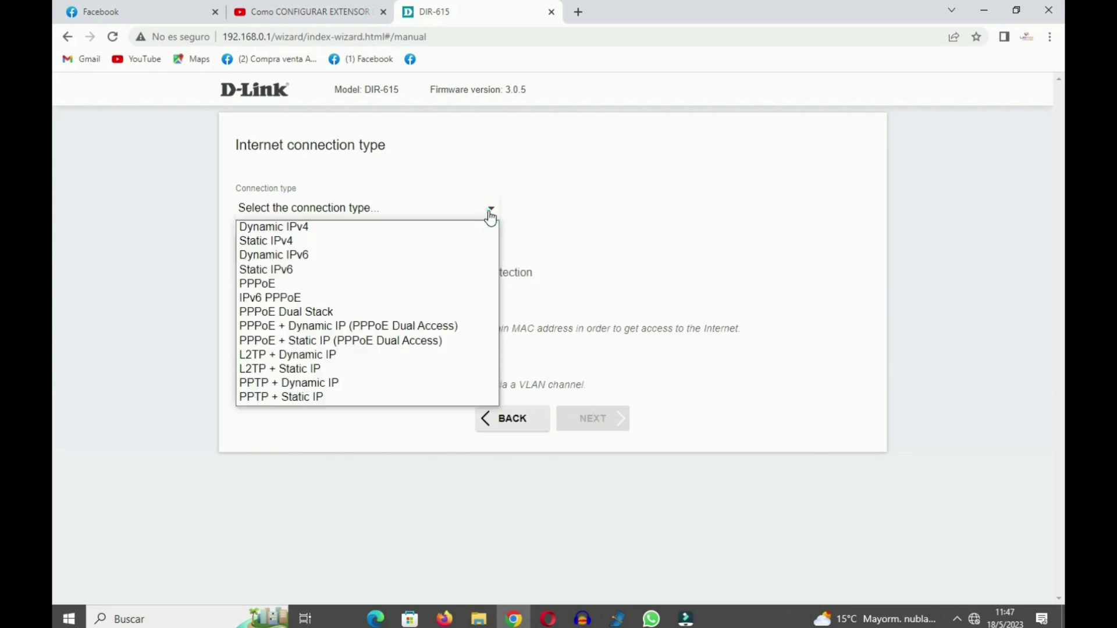
click(463, 233)
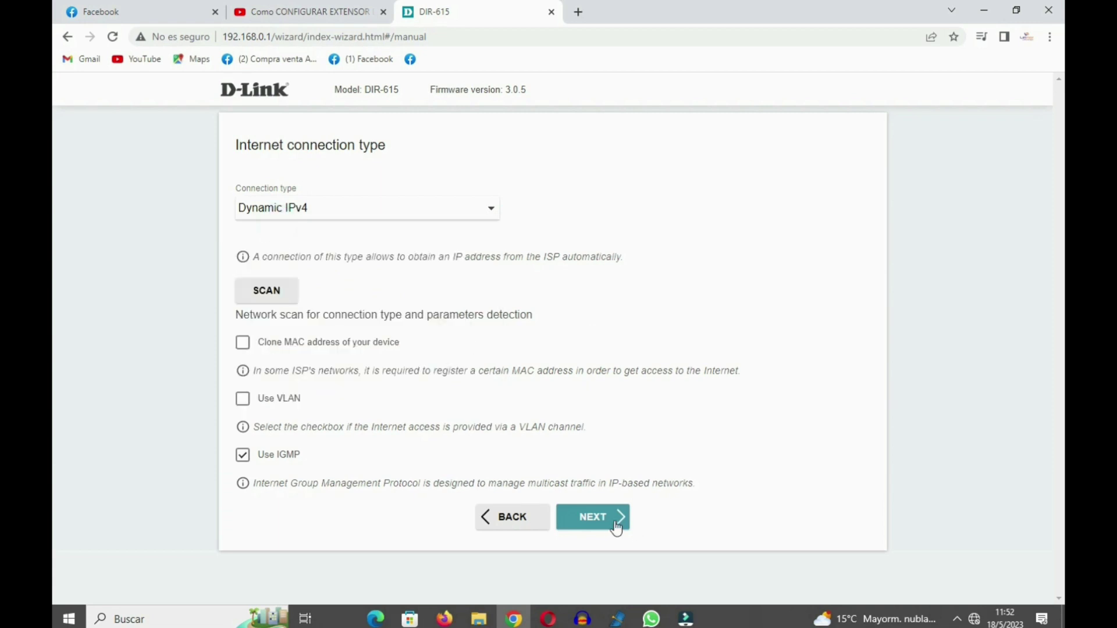
click(612, 527)
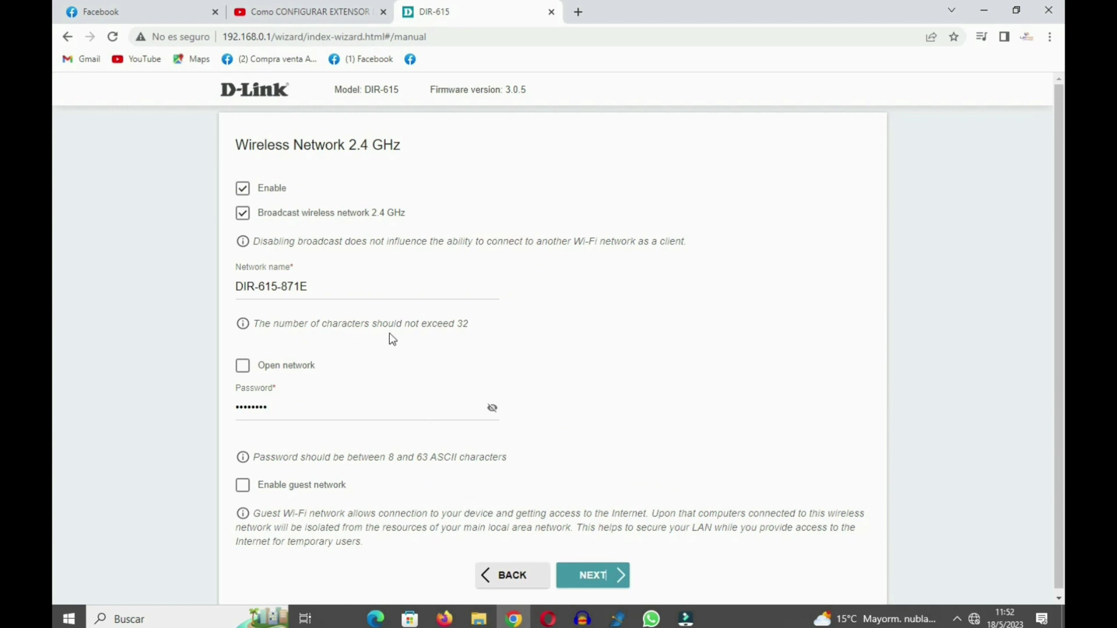
- Rename the 2.4 GHz network to 'RED DLINK', replace its Wi-Fi password, and continue
triple_click(319, 285)
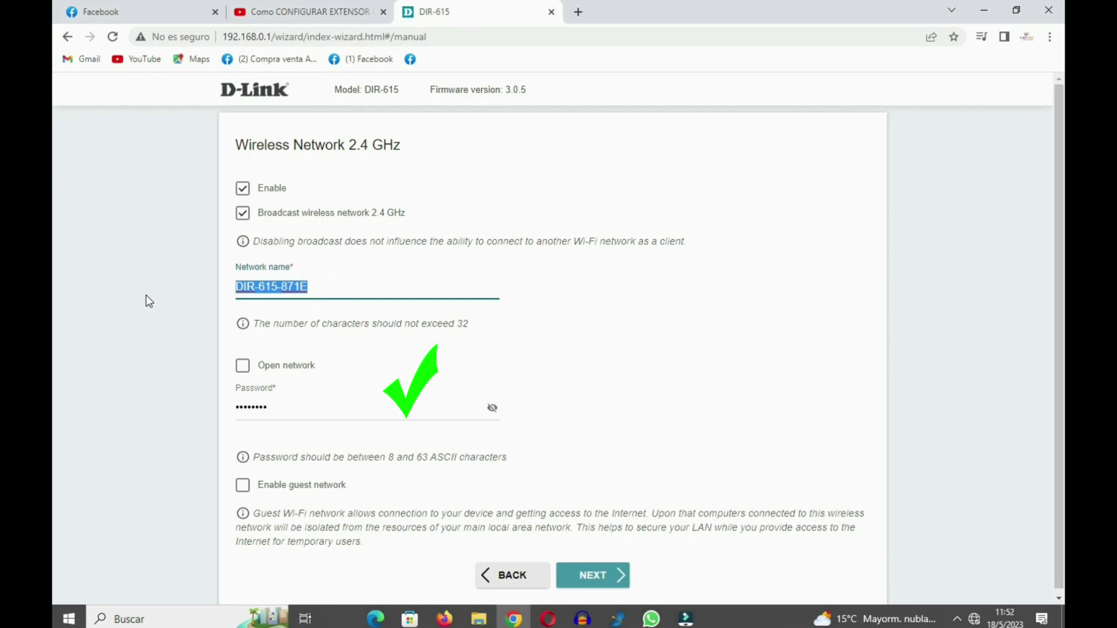
text(RED)
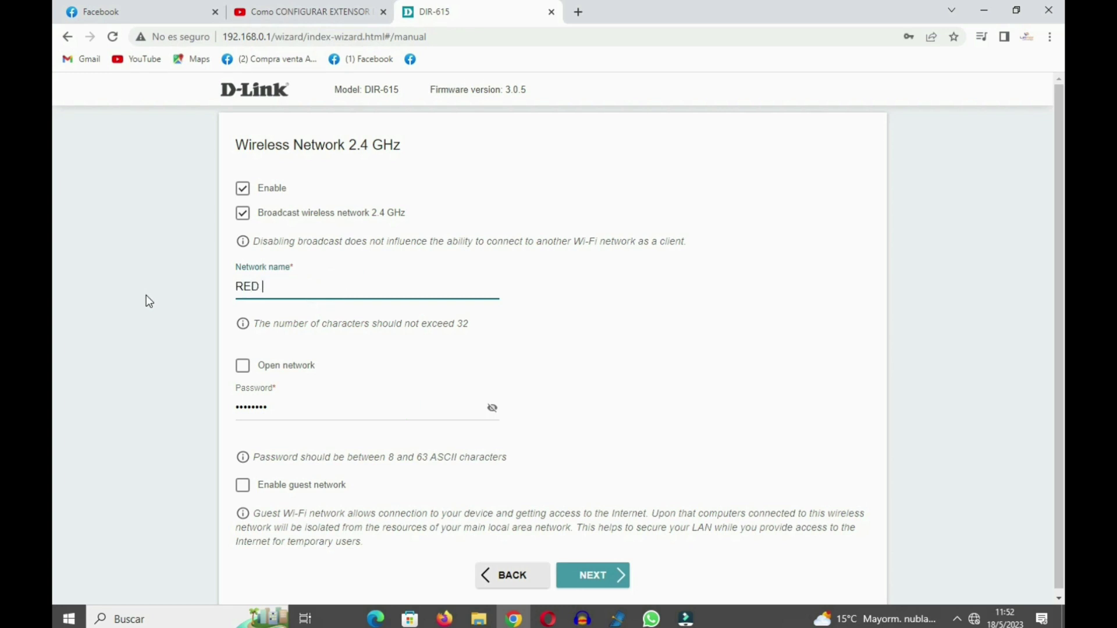
text( DLINK)
click(492, 407)
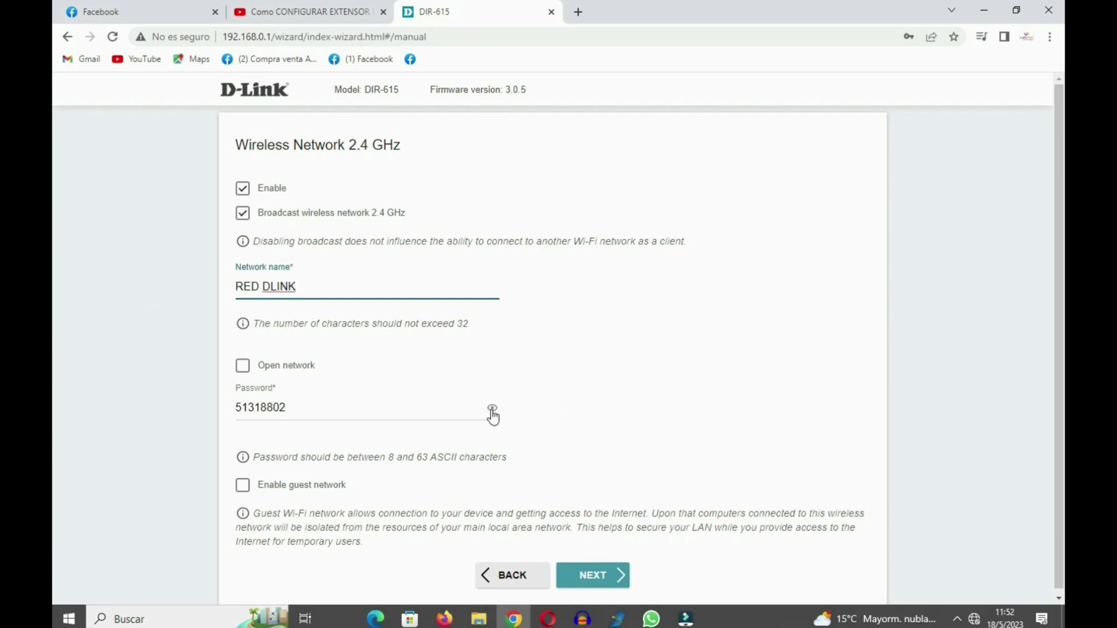
drag(319, 408, 204, 413)
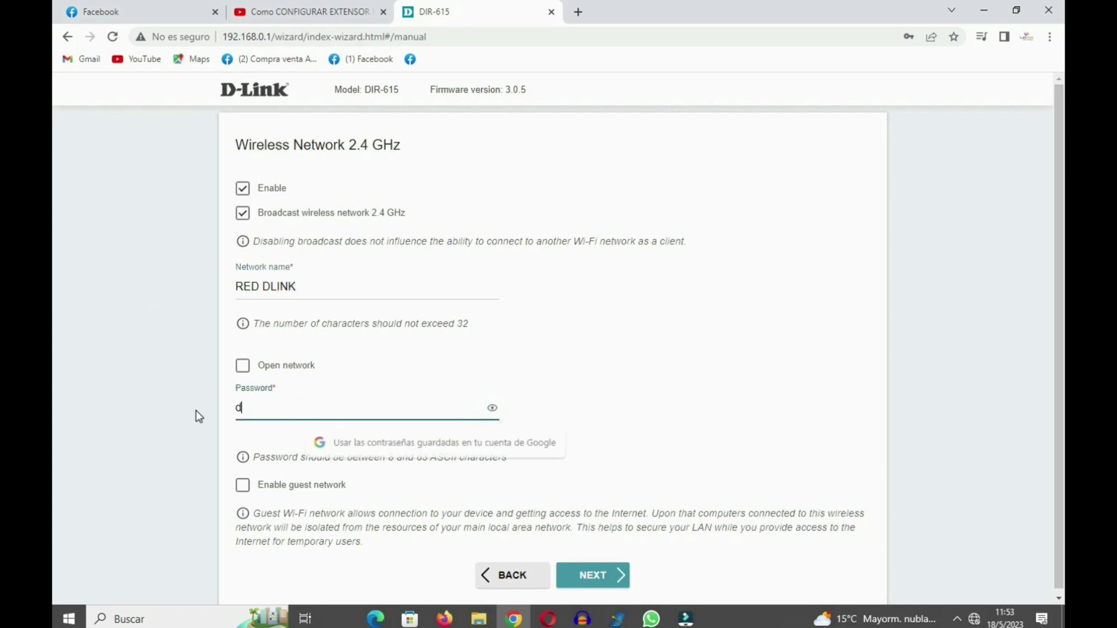
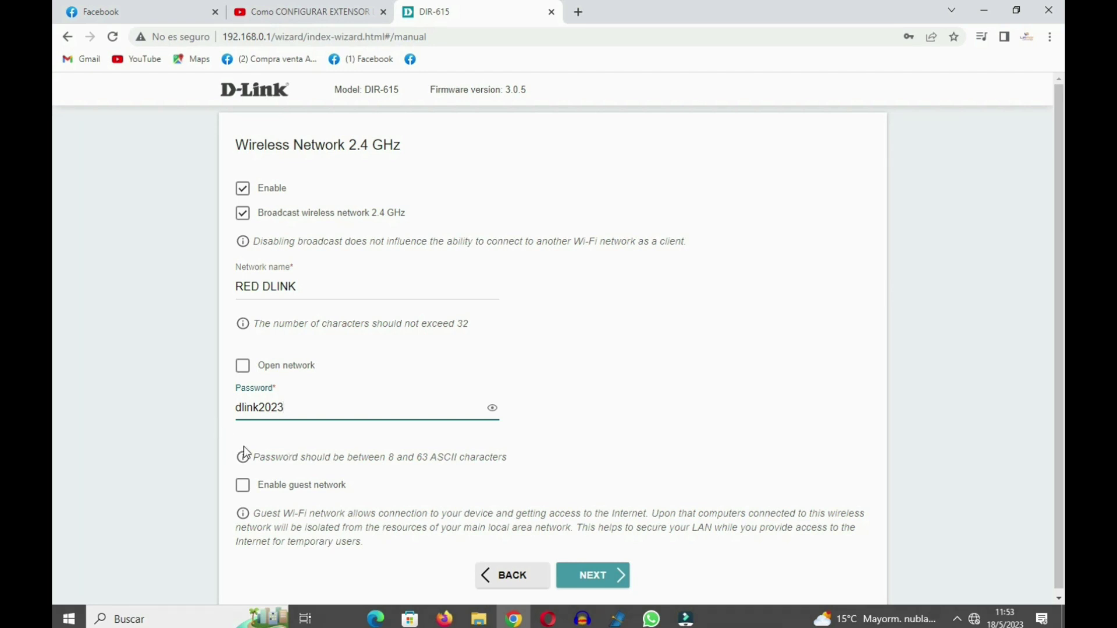
click(609, 581)
click(609, 581)
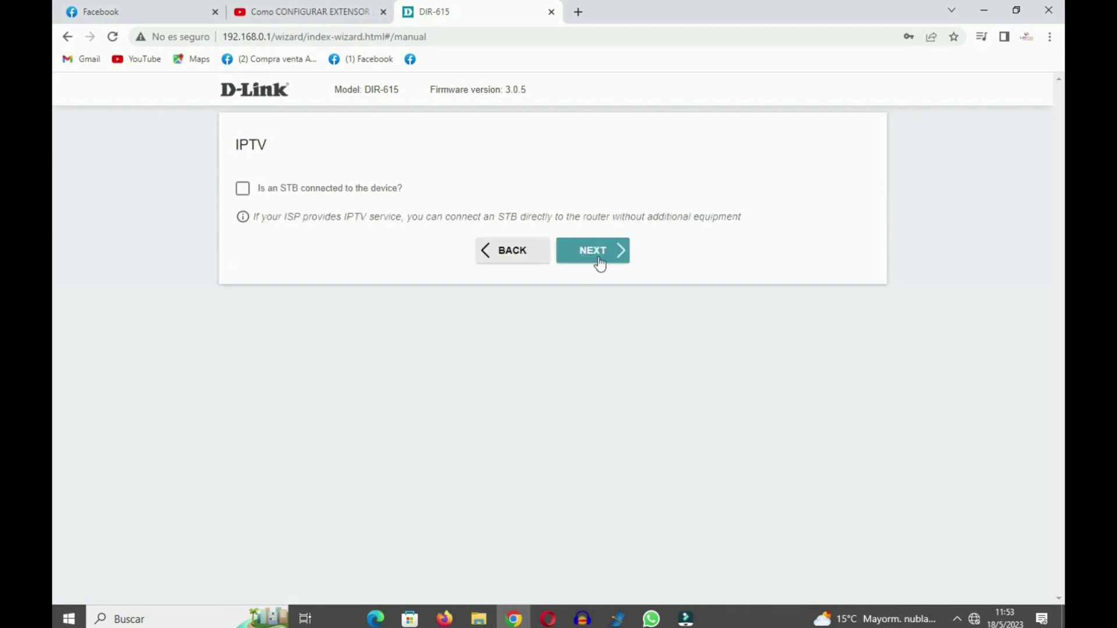
- Skip IPTV, then enter and confirm a new web-interface password before continuing to Summary
click(599, 258)
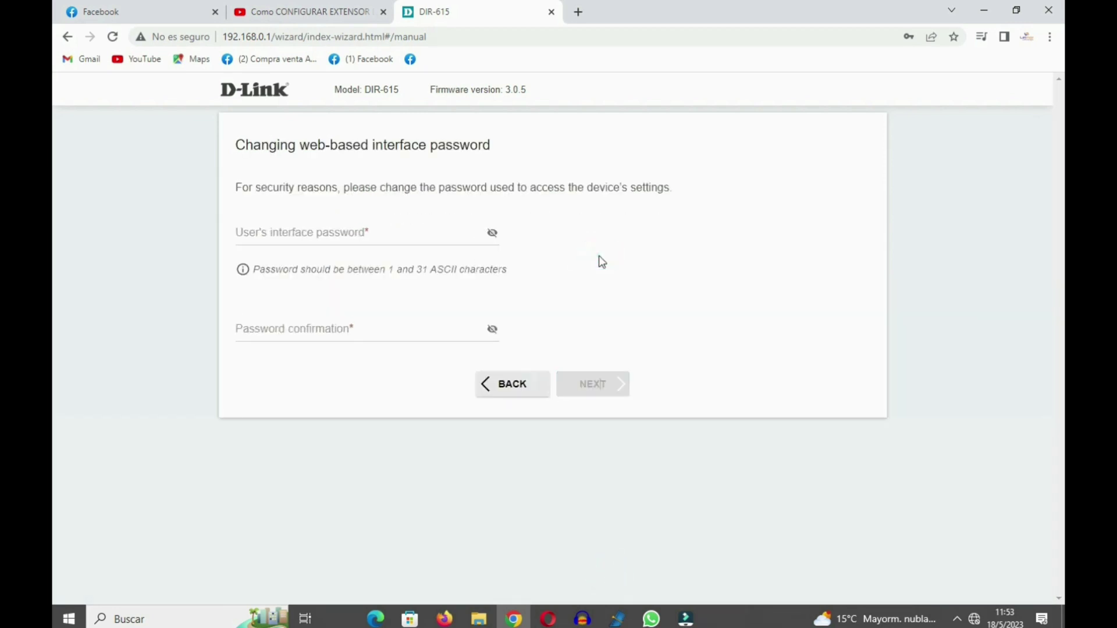
click(386, 231)
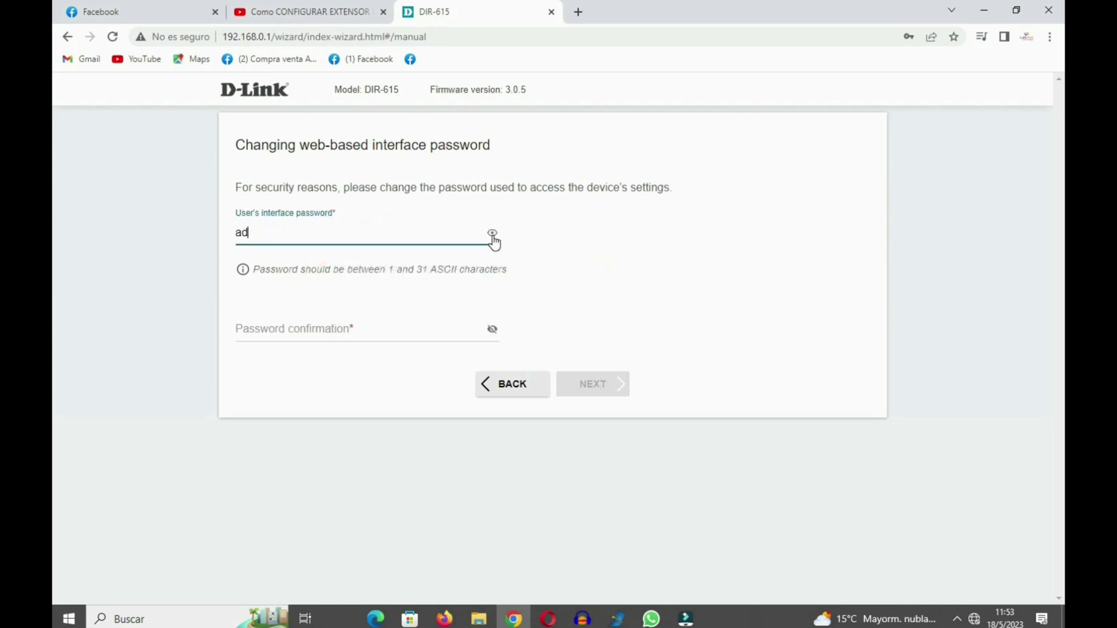
click(339, 332)
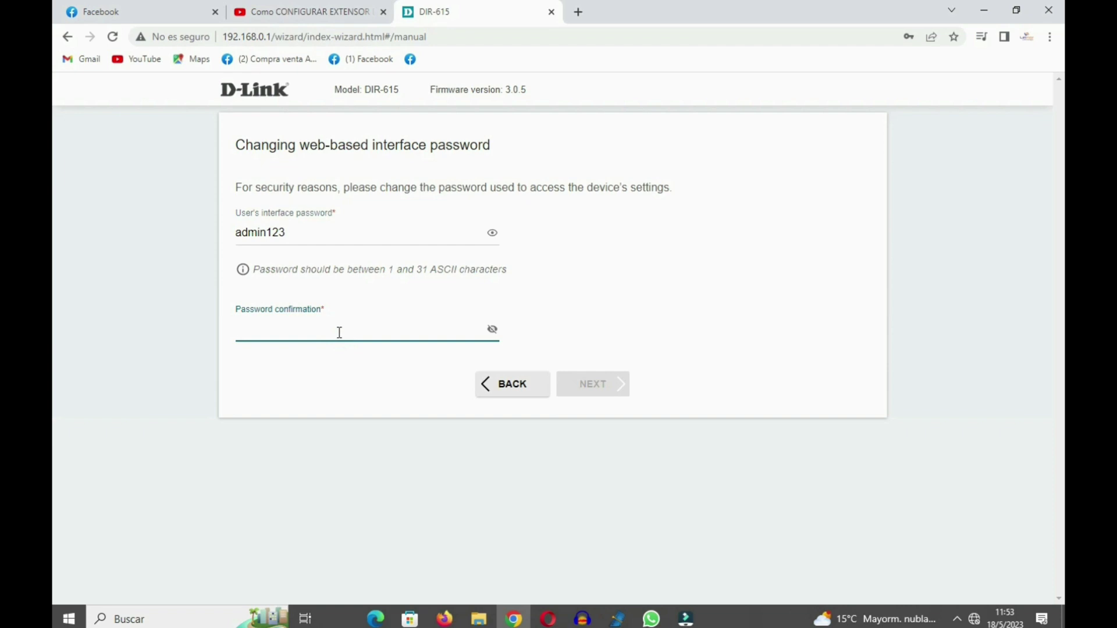
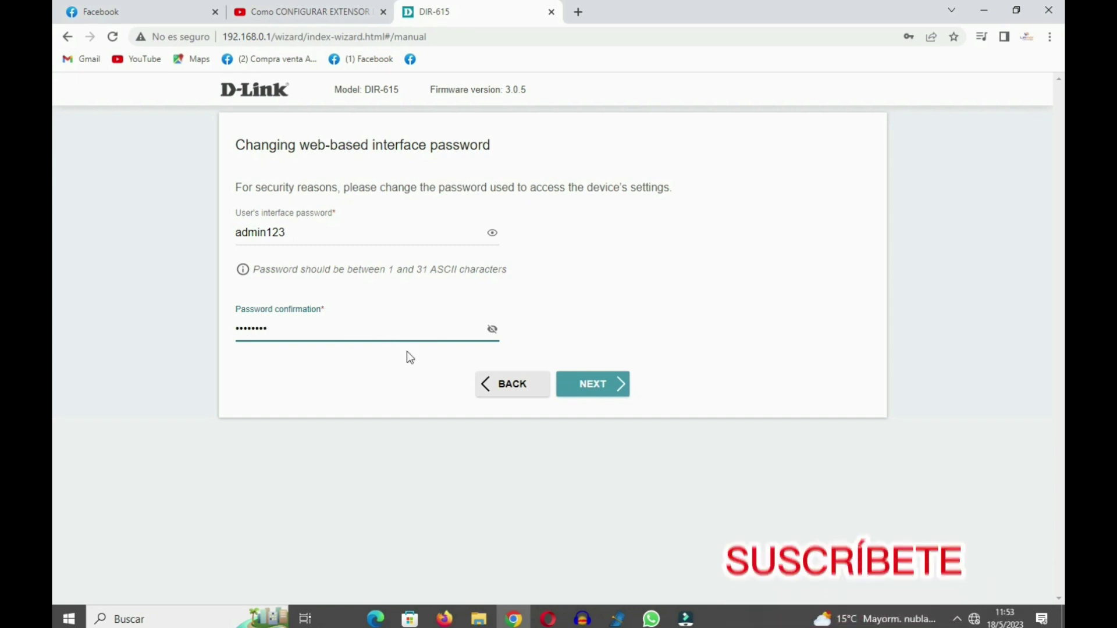
click(492, 329)
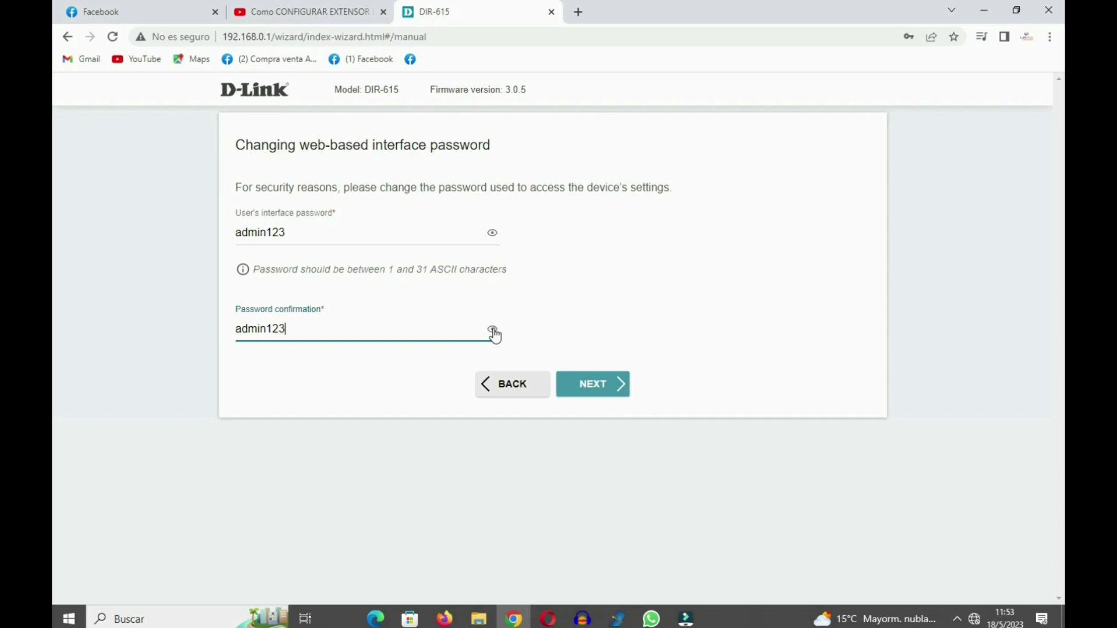
click(605, 385)
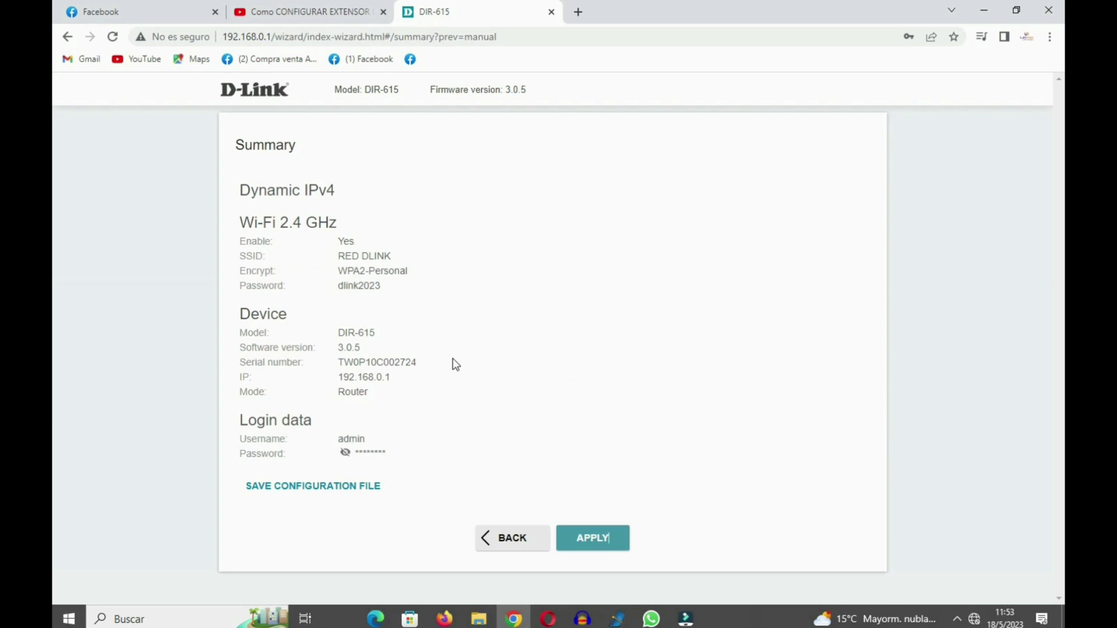
- Apply the configuration on the Summary page, finish the wizard and close the router page
click(591, 547)
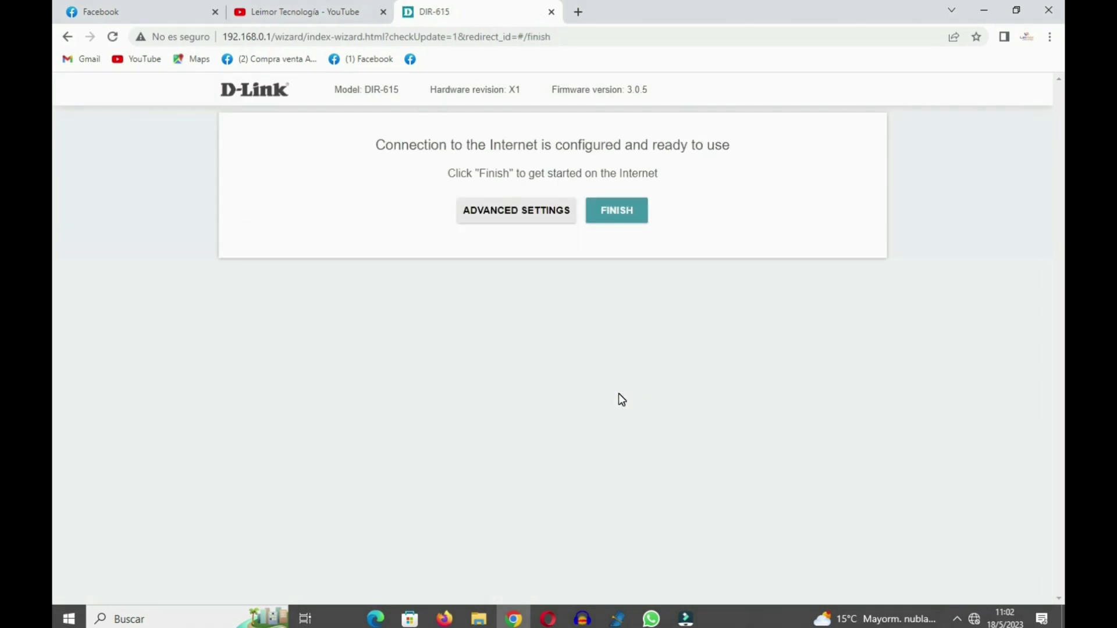
click(617, 213)
click(552, 13)
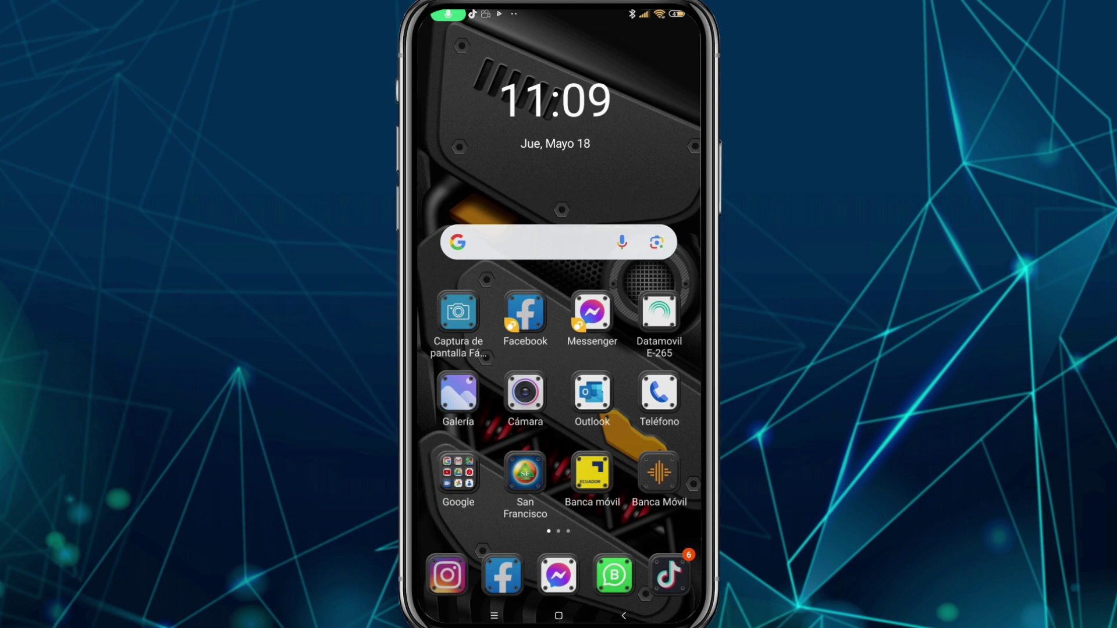
- On the phone, join the RED DLINK Wi-Fi with its password, then select Leimor Marketing
drag(669, 12, 669, 291)
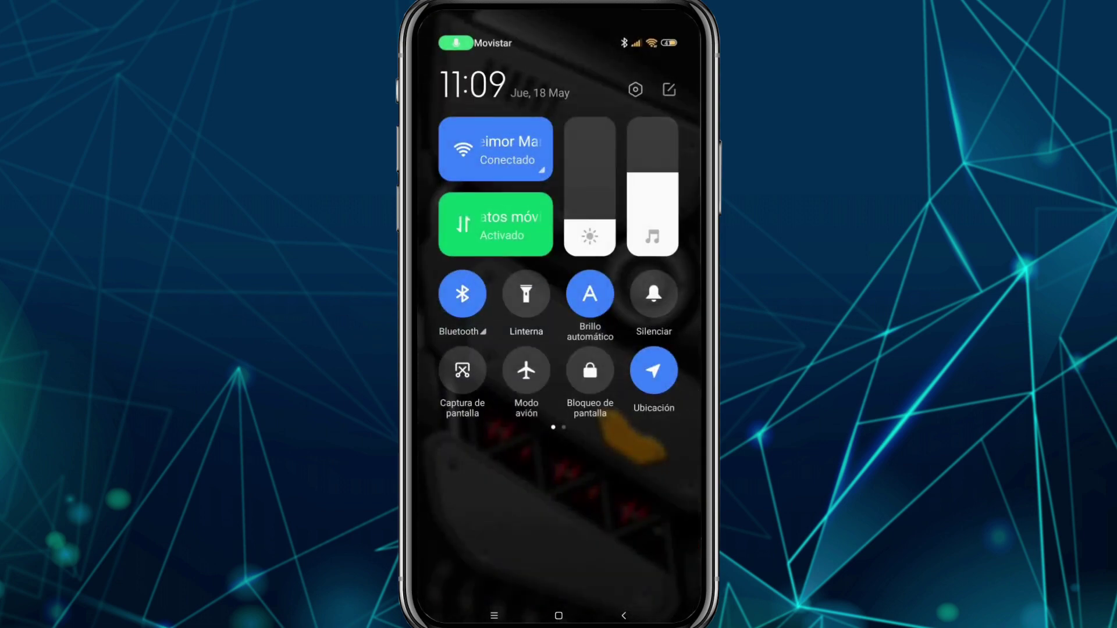
click(636, 87)
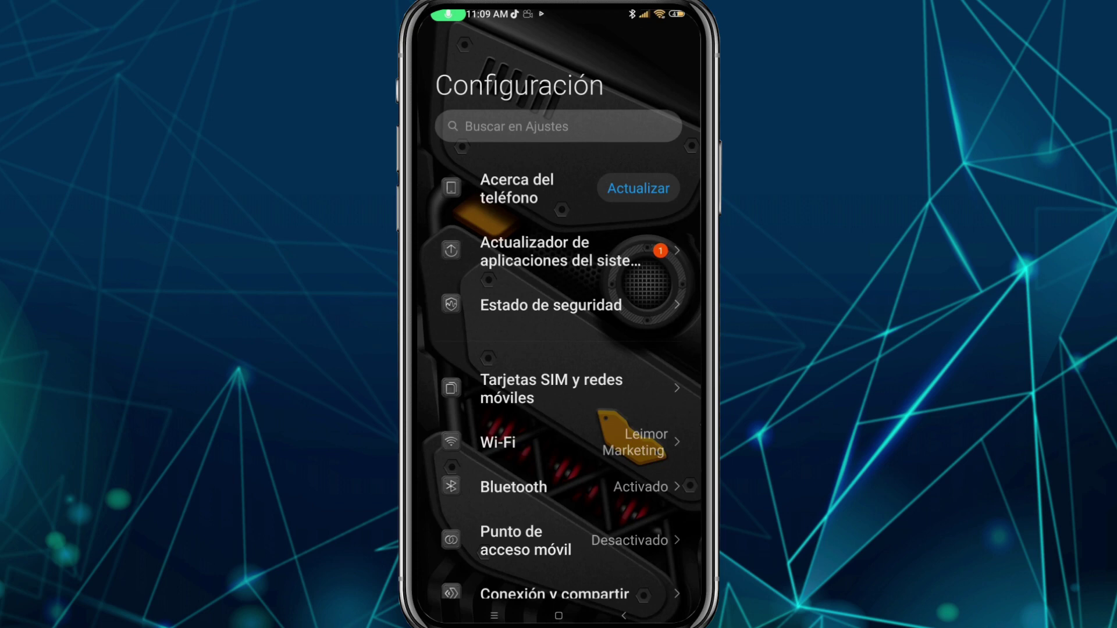
click(498, 442)
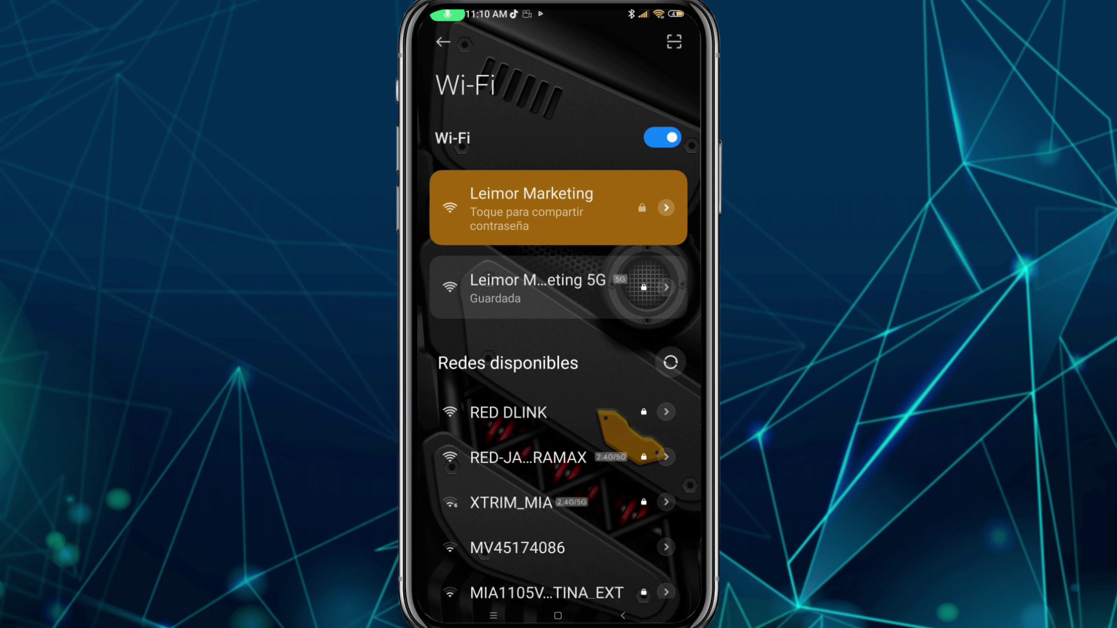
click(508, 412)
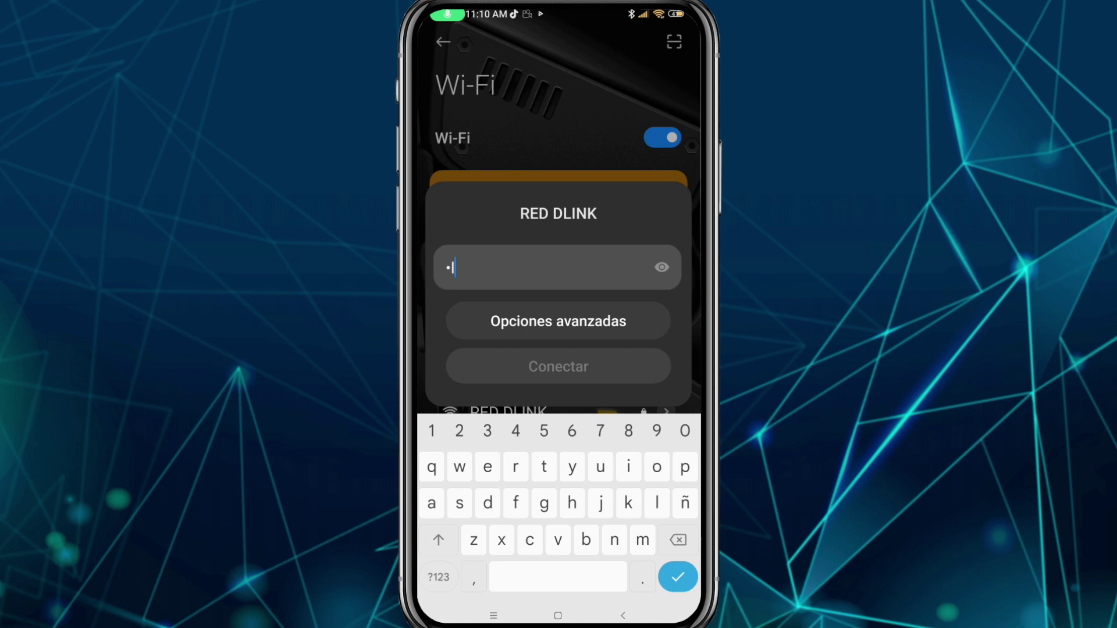
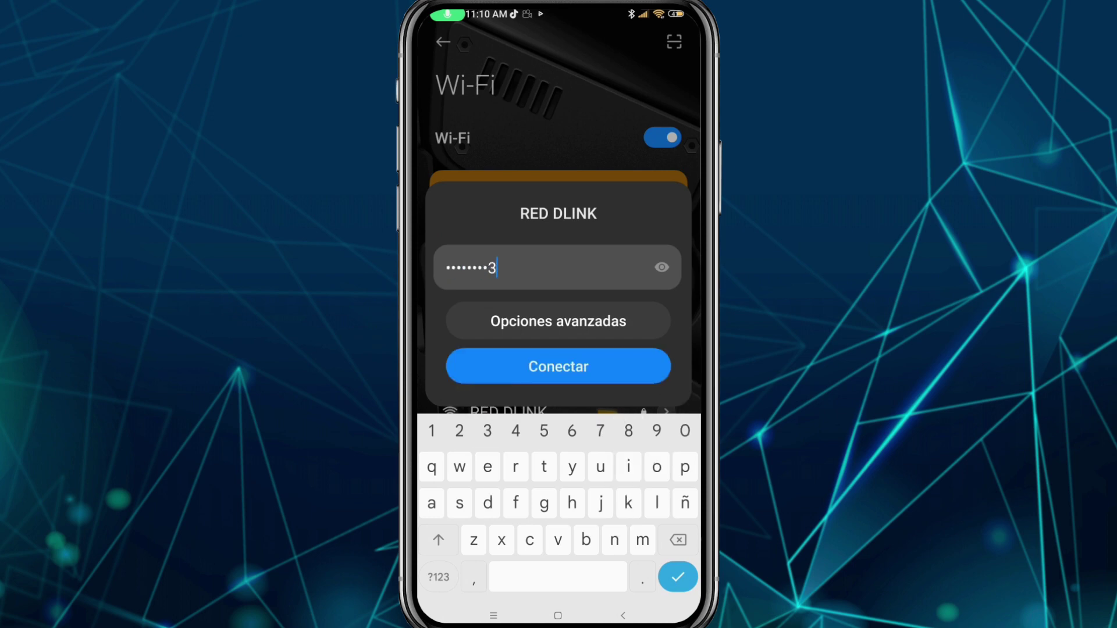
key(Return)
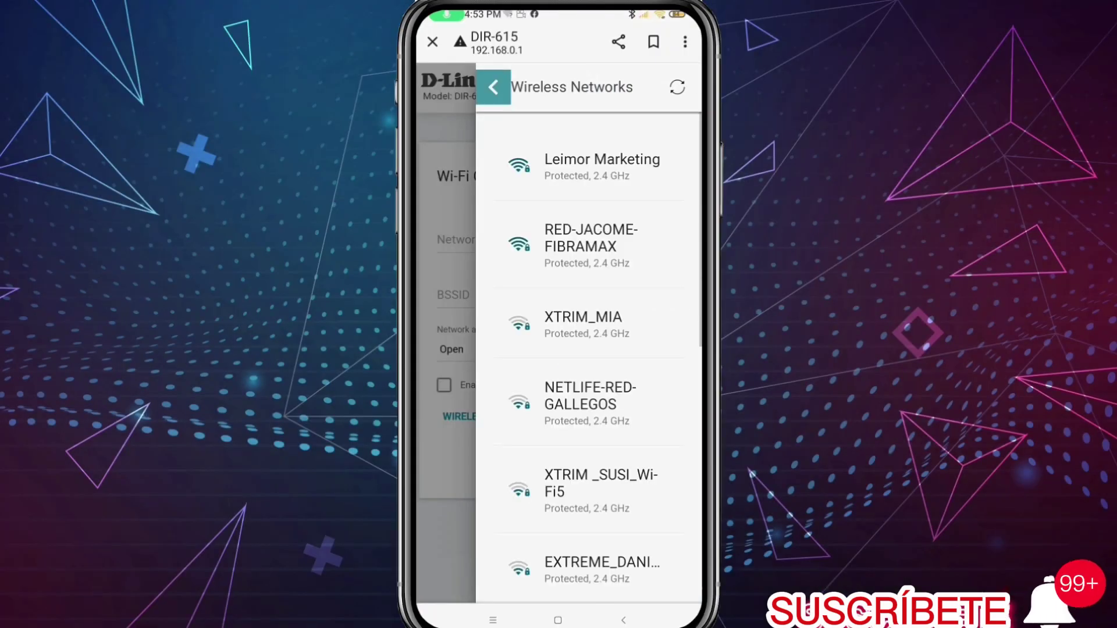
click(602, 167)
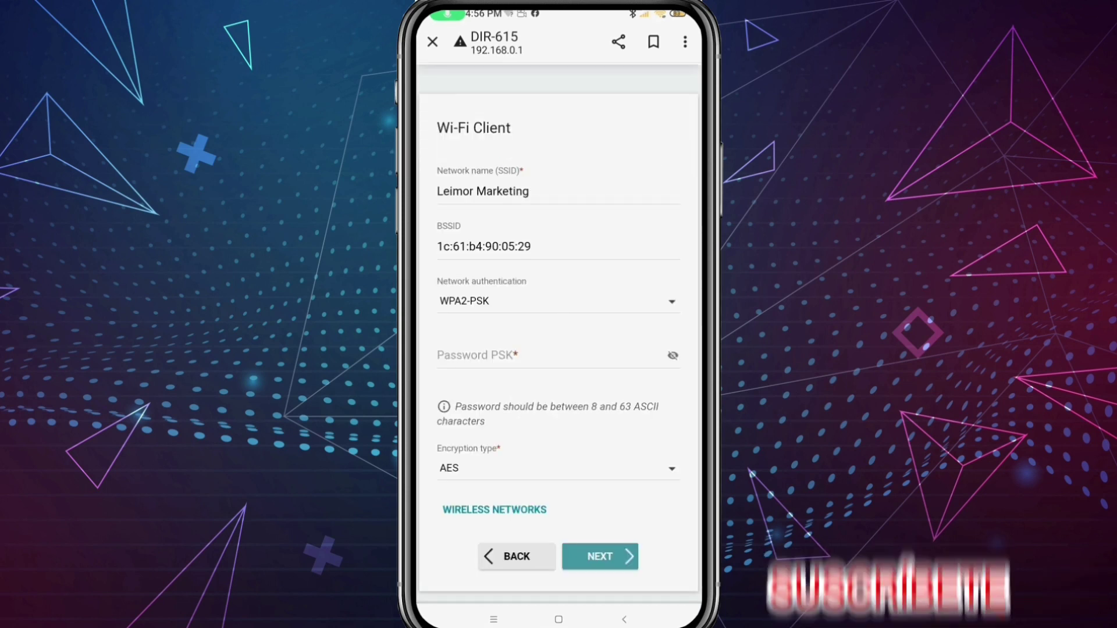